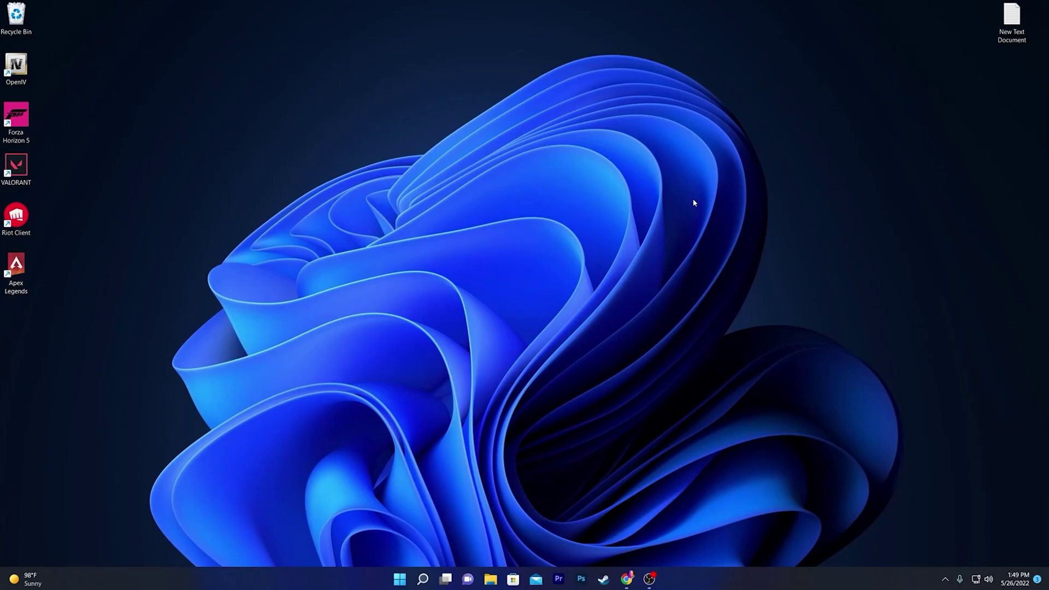
Open Control Panel by searching 'contro' from the Start menu
left_click(428, 576)
type("contro")
key("Return")
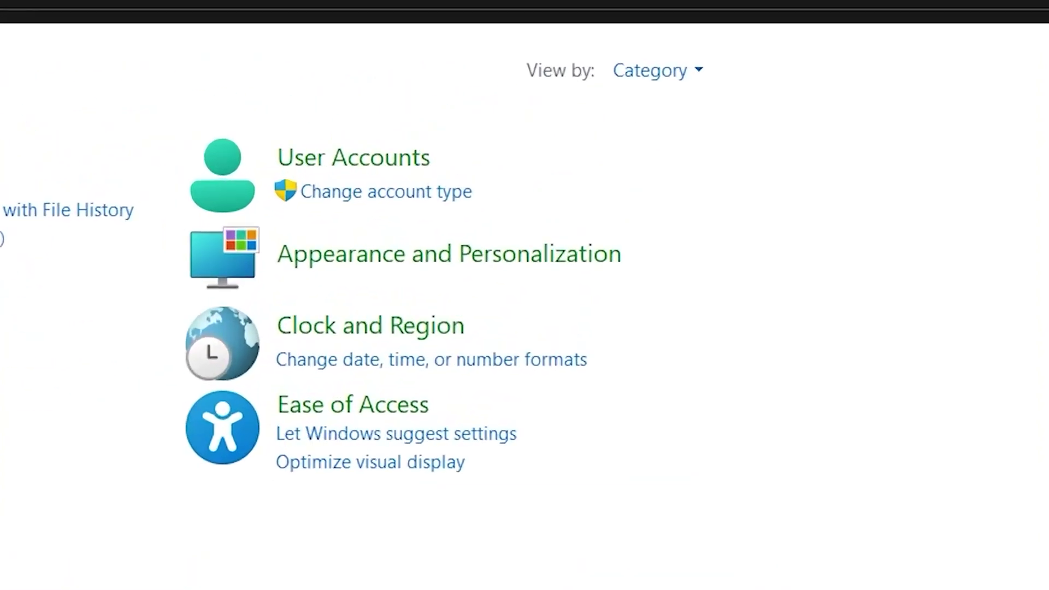
View Control Panel as Small icons, open Power Options, and restore the window to a smaller size
left_click(655, 72)
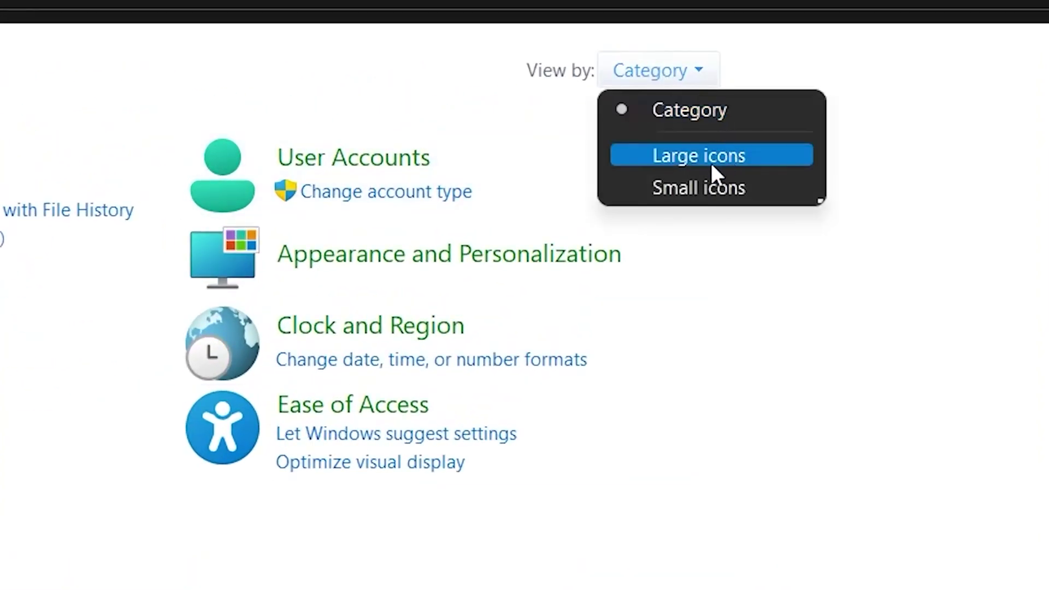
left_click(698, 184)
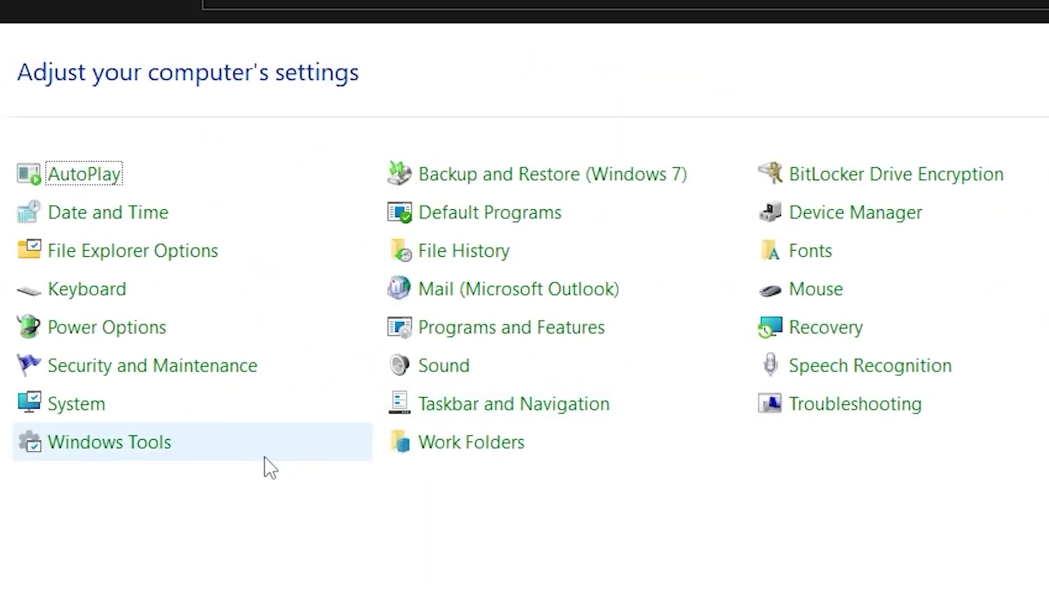
left_click(108, 339)
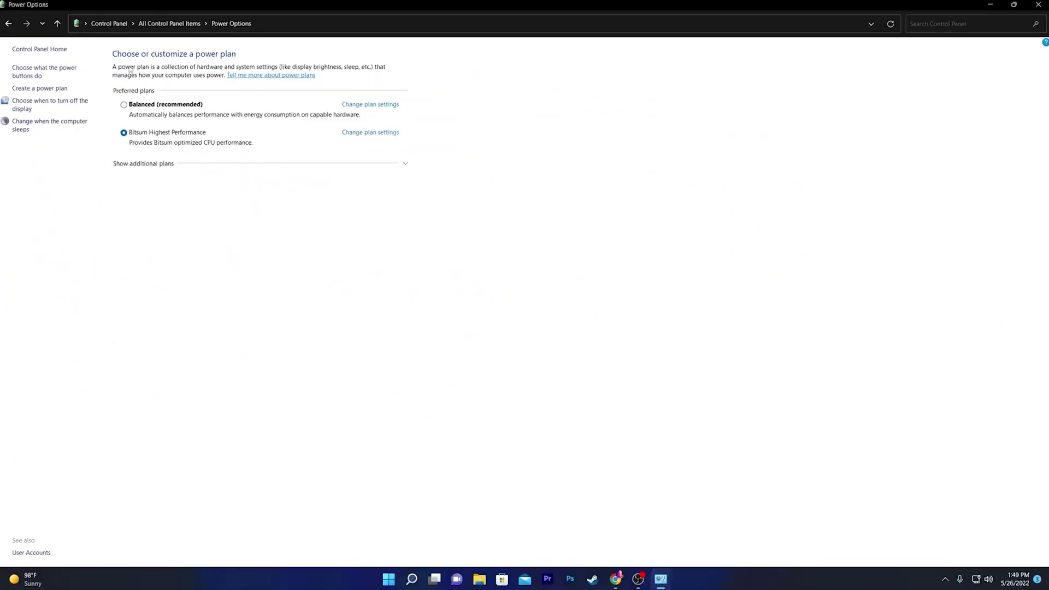
double_click(329, 6)
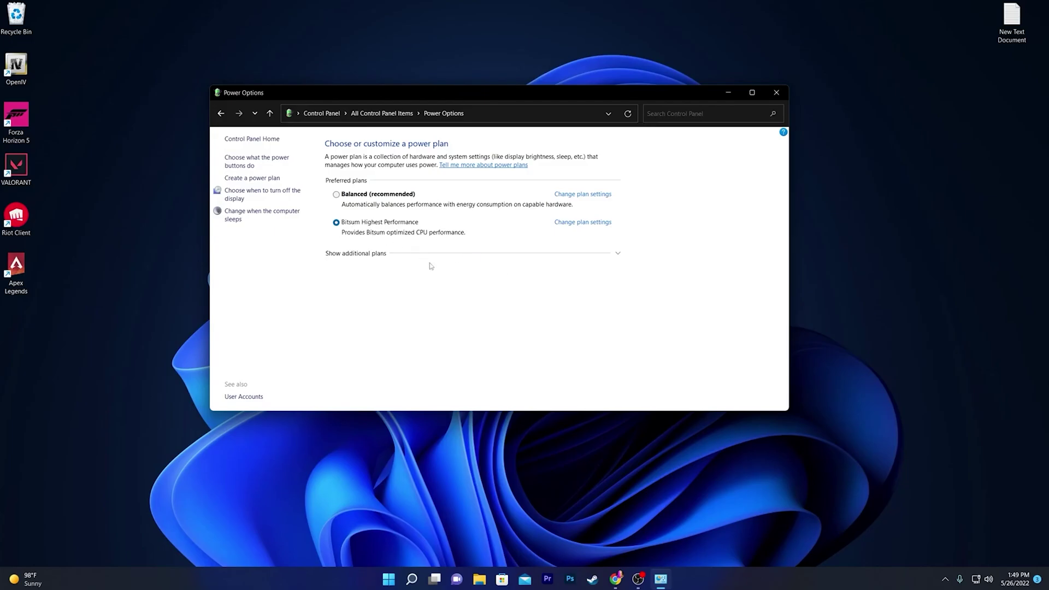
Search the UPTO Packs site in Chrome for 'park control'
left_click(615, 579)
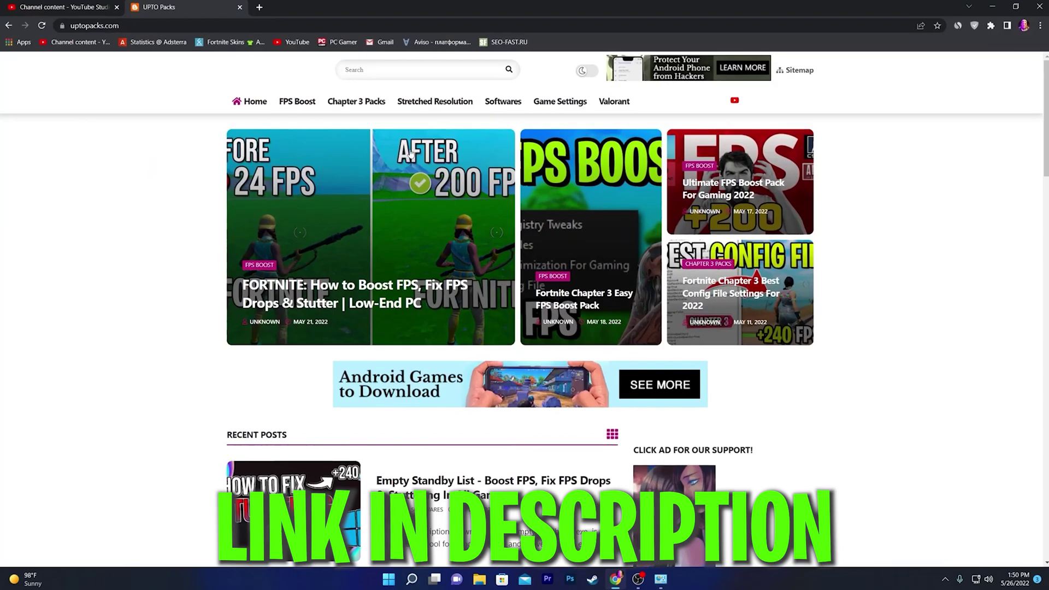
left_click(385, 71)
type("pow")
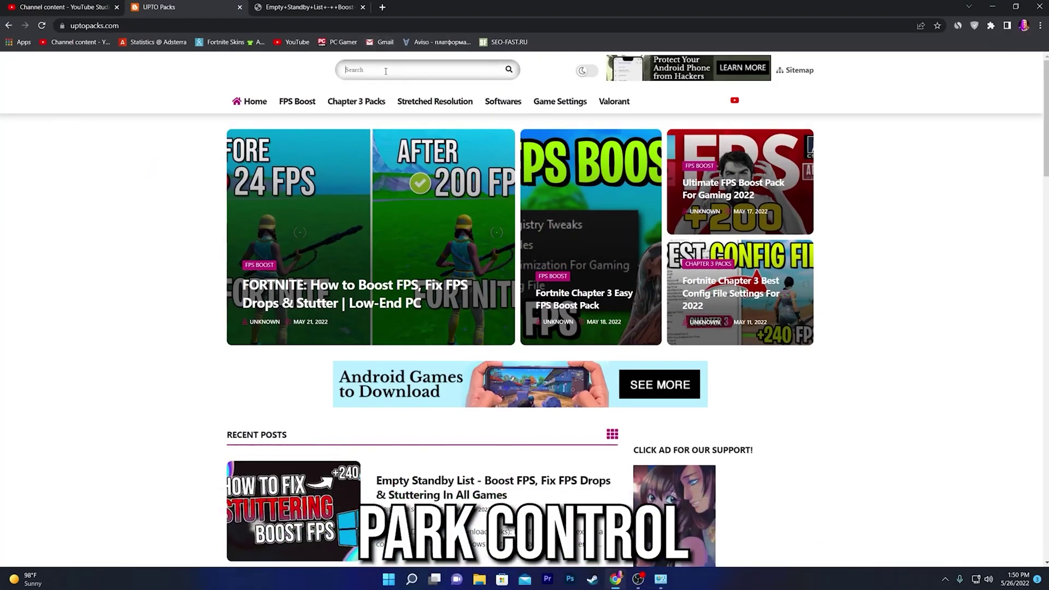
key("BackSpace")
key("BackSpace")
type("ark control")
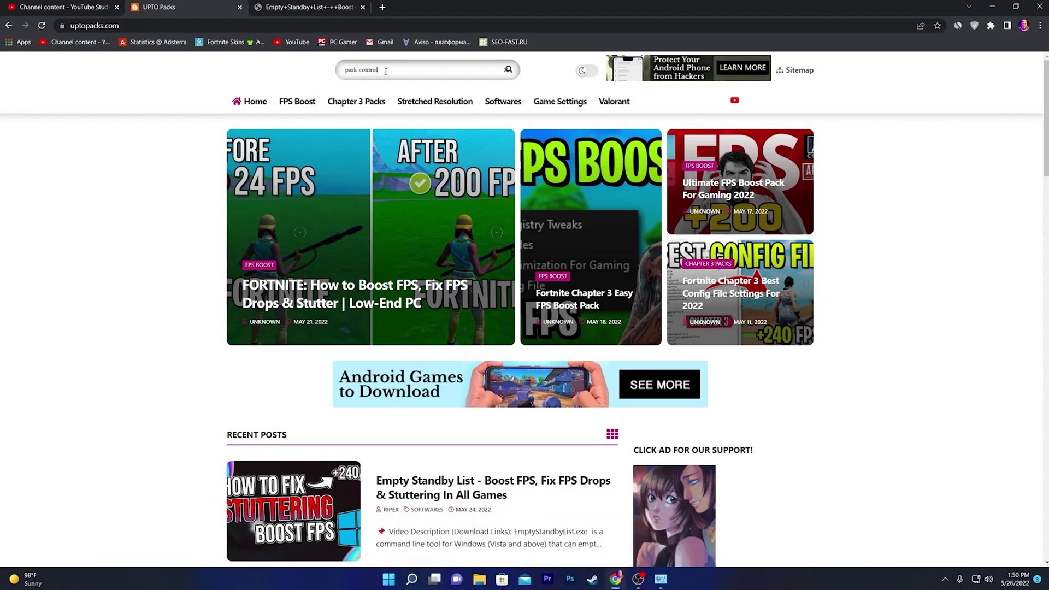
key("Return")
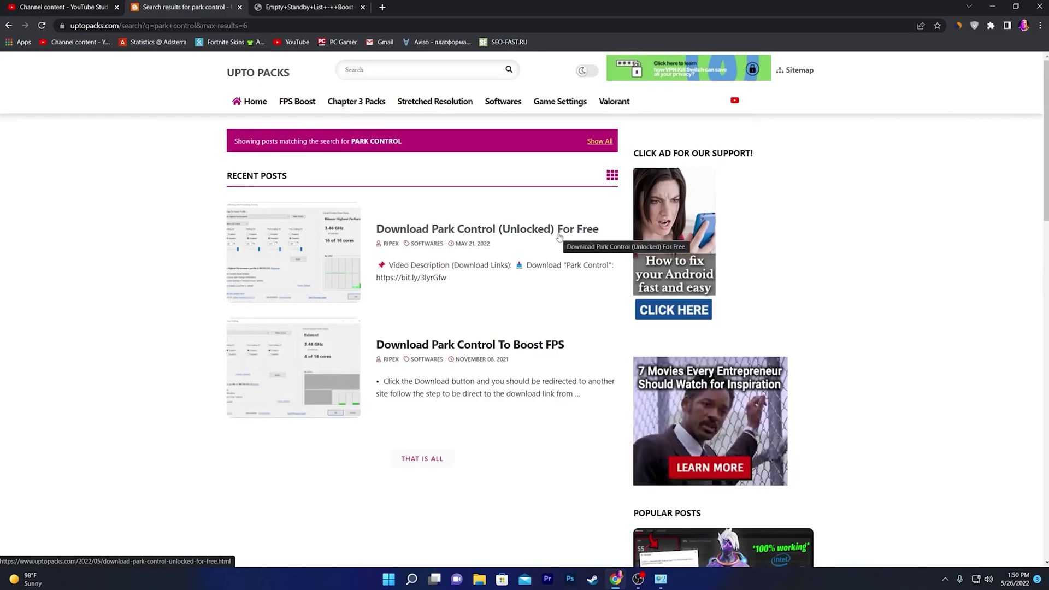
Open the Download Park Control (Unlocked) For Free post, then minimize Chrome
left_click(319, 246)
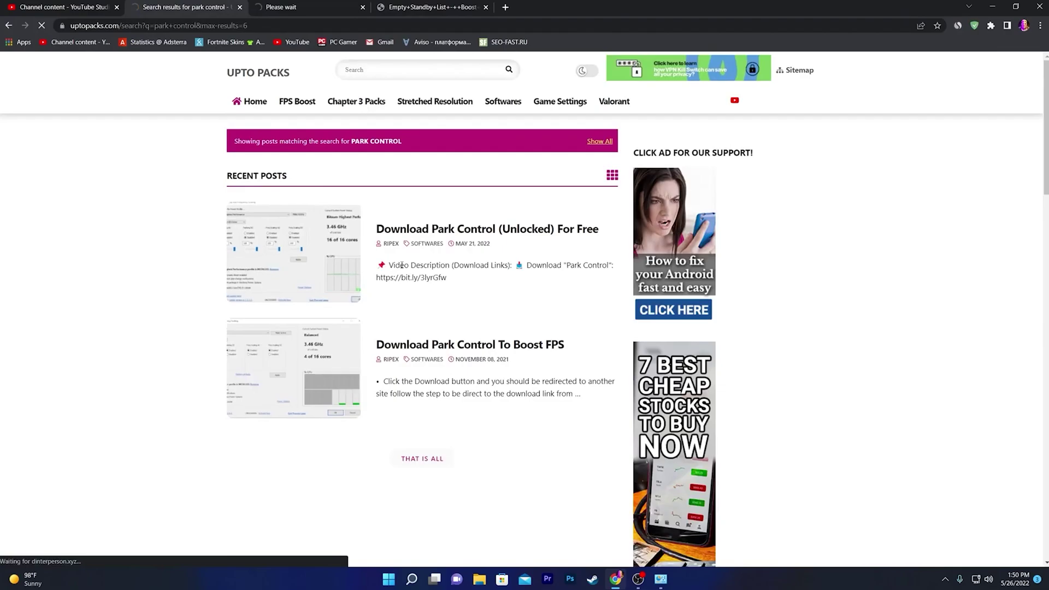
left_click(319, 227)
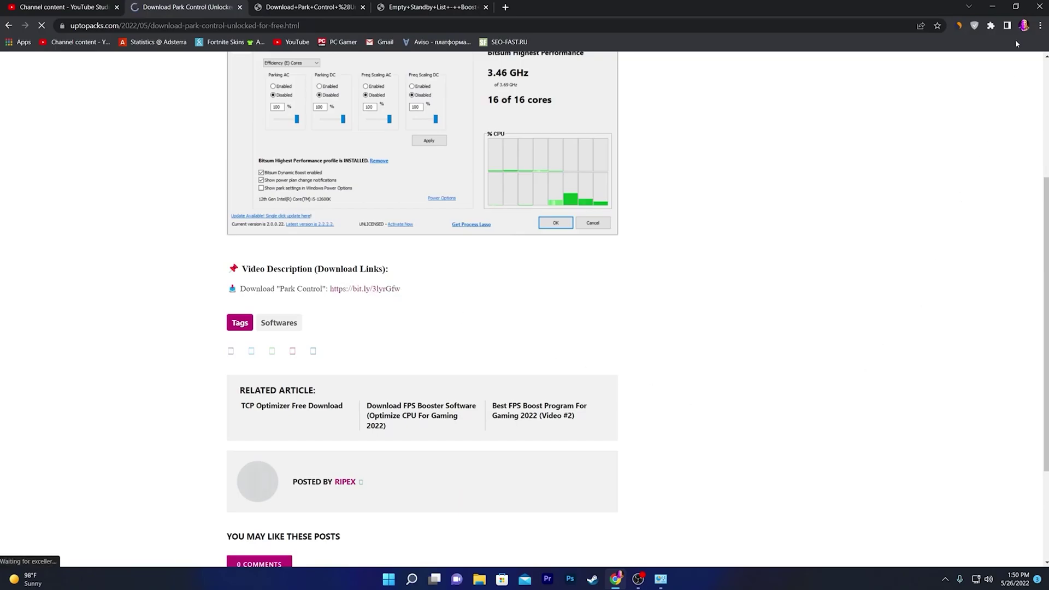
left_click(991, 6)
Open ParkControl from the tray, make Bitsum Highest Performance the active profile, and confirm with OK
left_click(945, 579)
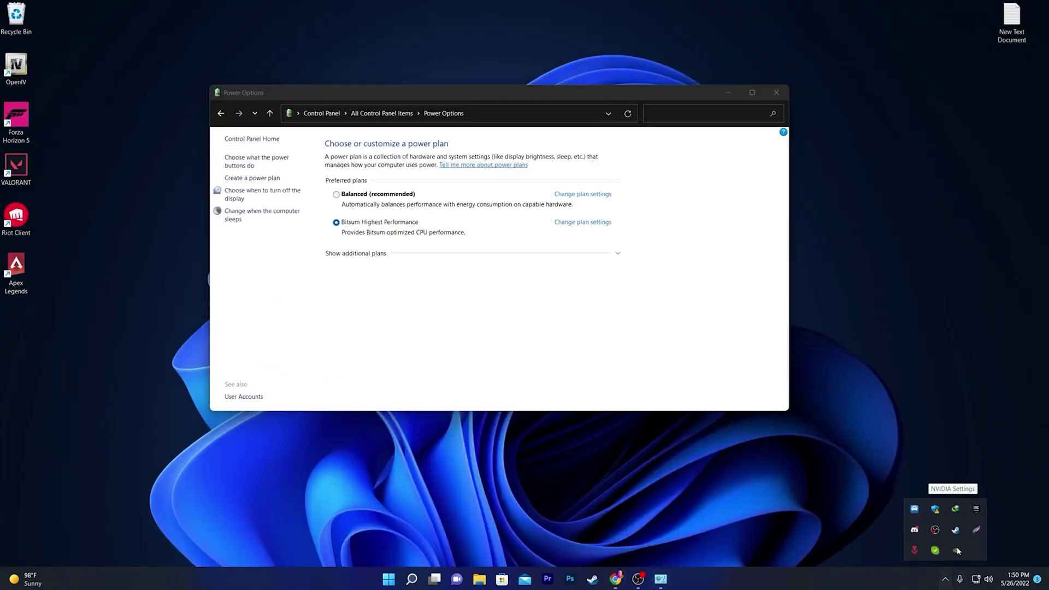
left_click(913, 508)
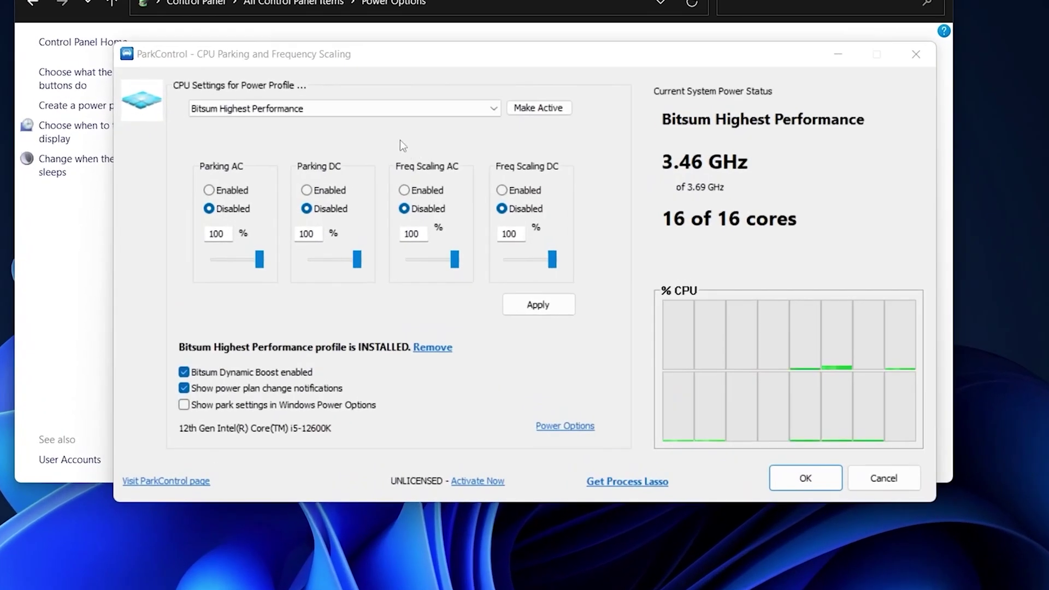
left_click(495, 123)
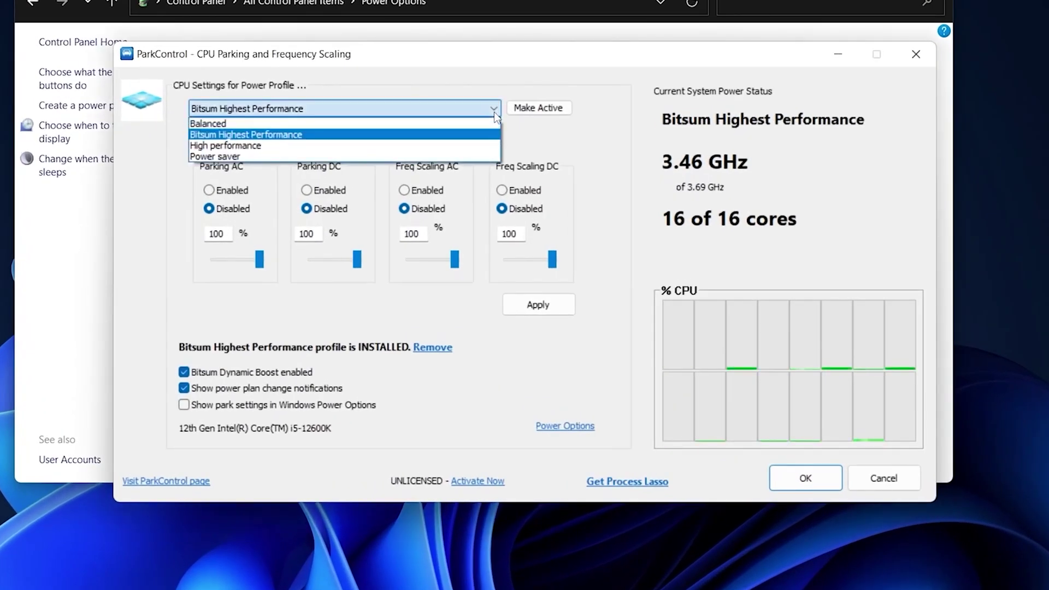
left_click(261, 136)
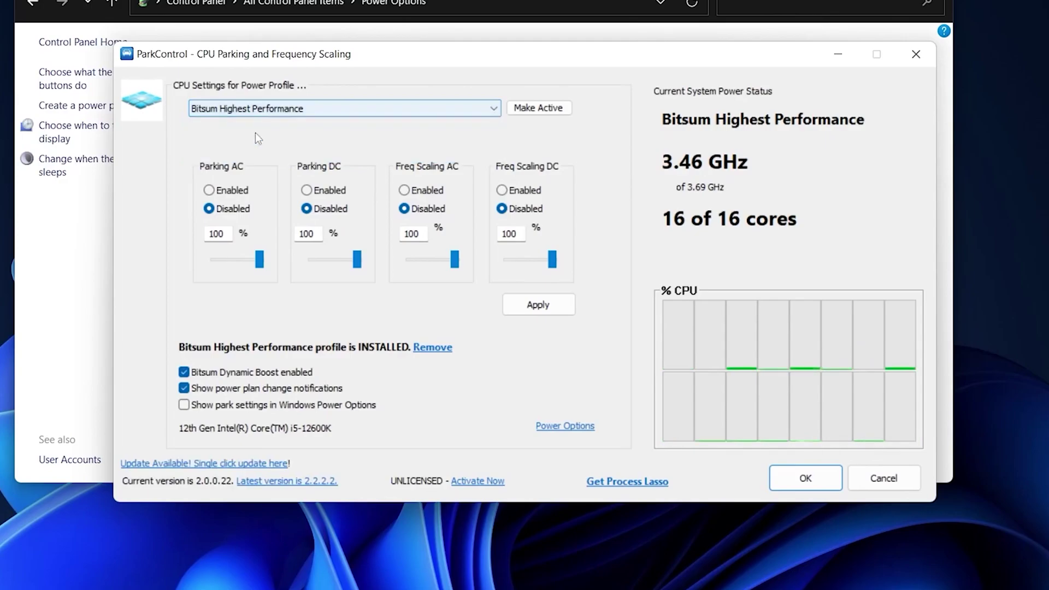
left_click(527, 108)
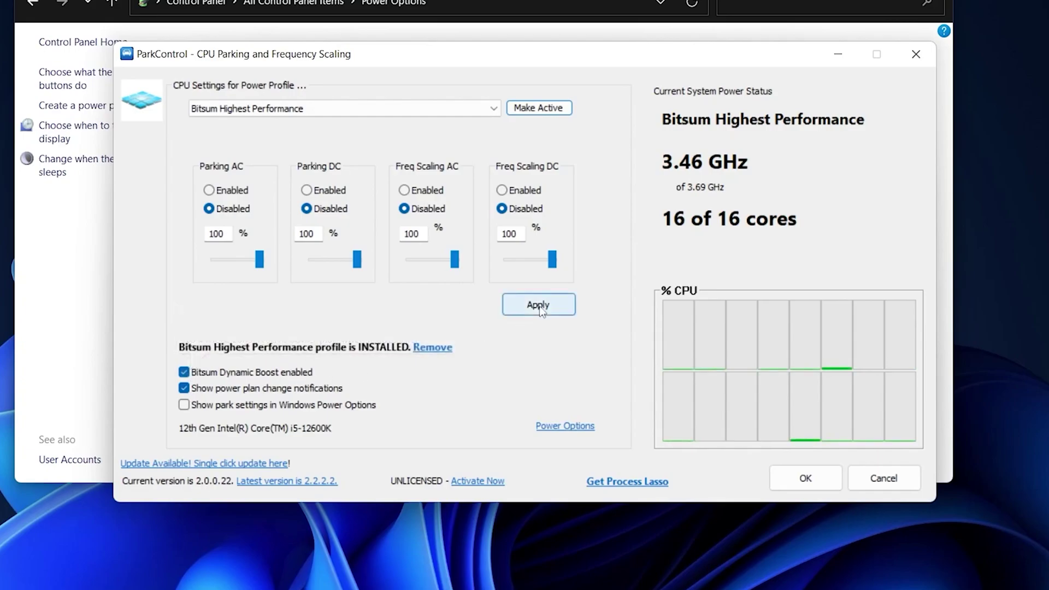
left_click(807, 482)
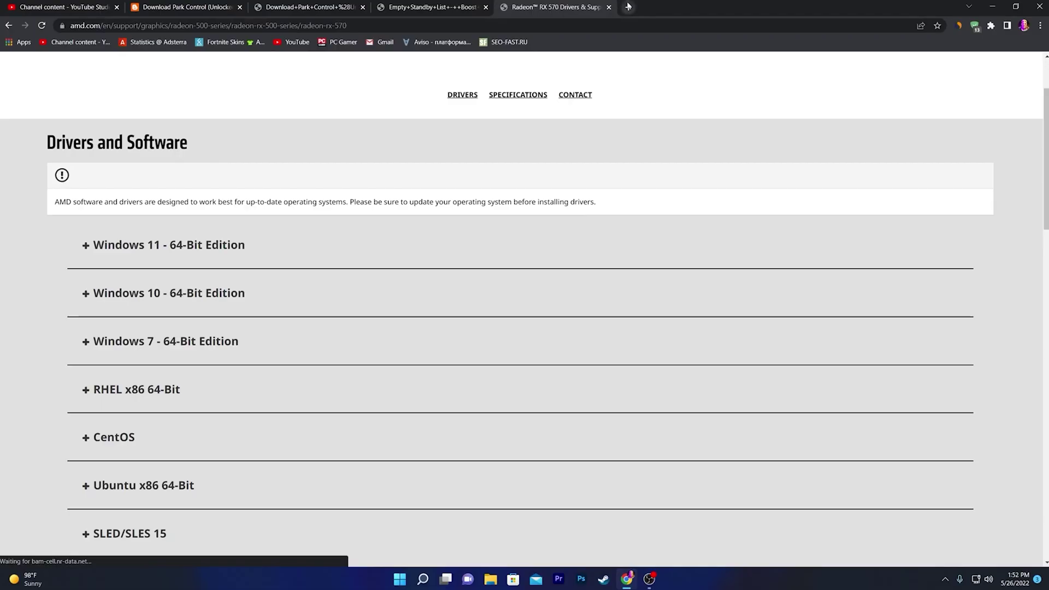
Load the NVIDIA website in a new browser tab
key("ctrl+t")
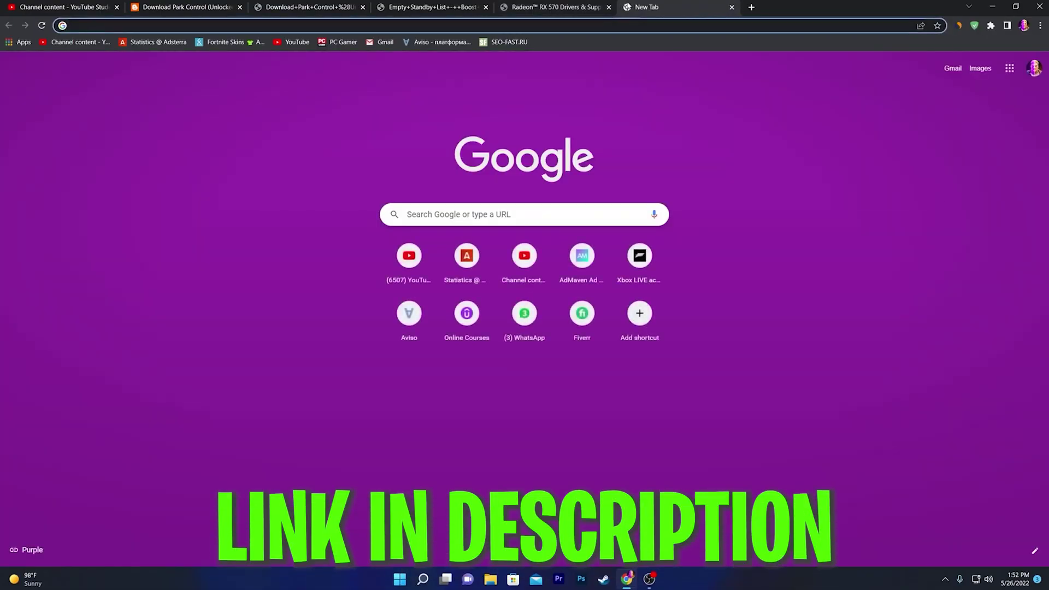
type("nvidia")
key("Return")
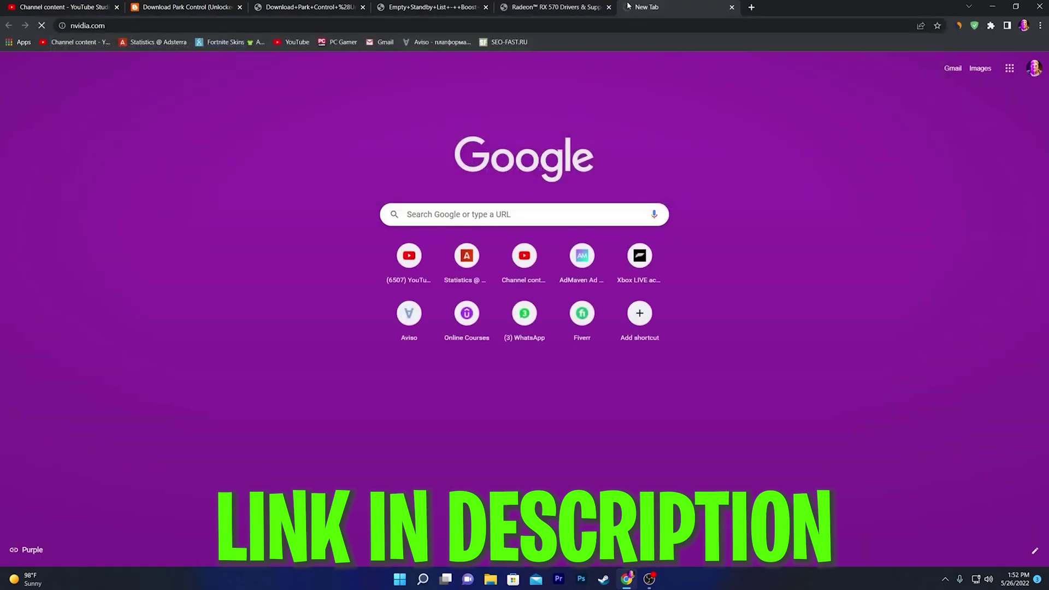
scroll(218, 437, "down", 3)
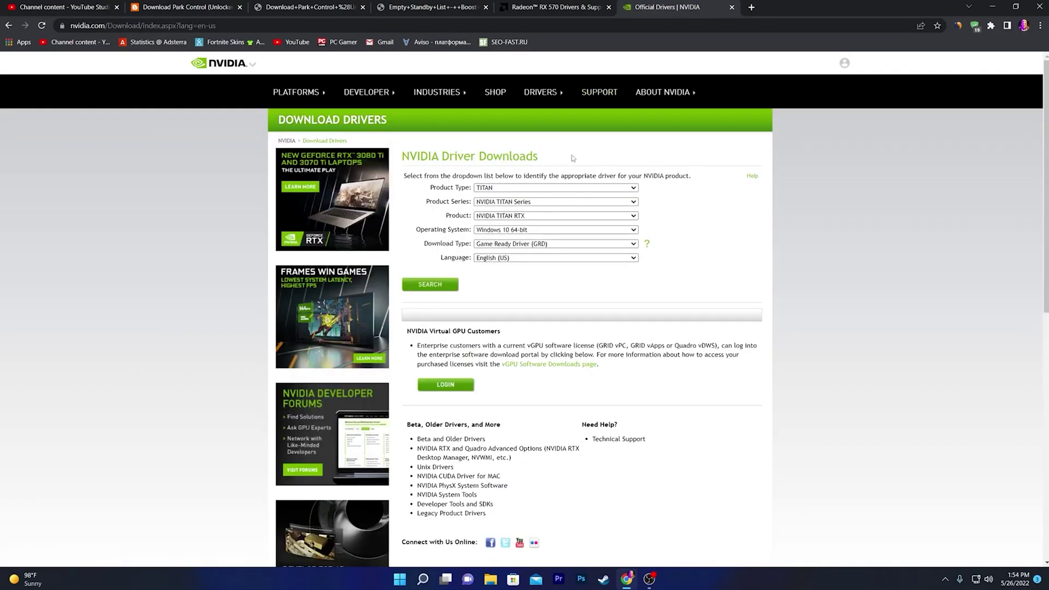
Look up the GeForce Game Ready Driver 512.95 with Product Type set to GeForce, then minimize the browser
left_click(506, 189)
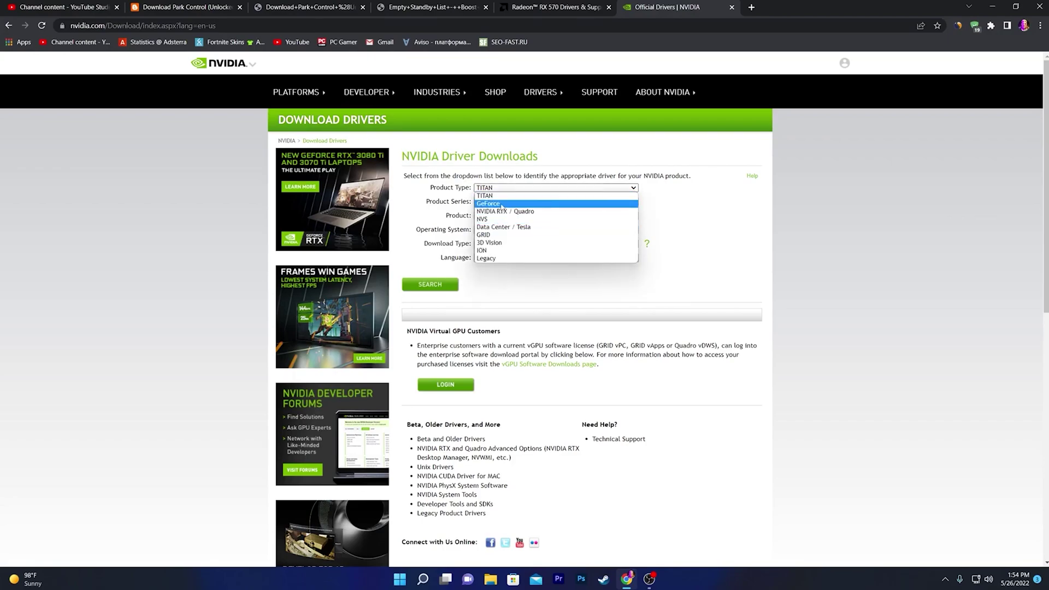
left_click(513, 192)
left_click(514, 189)
left_click(520, 205)
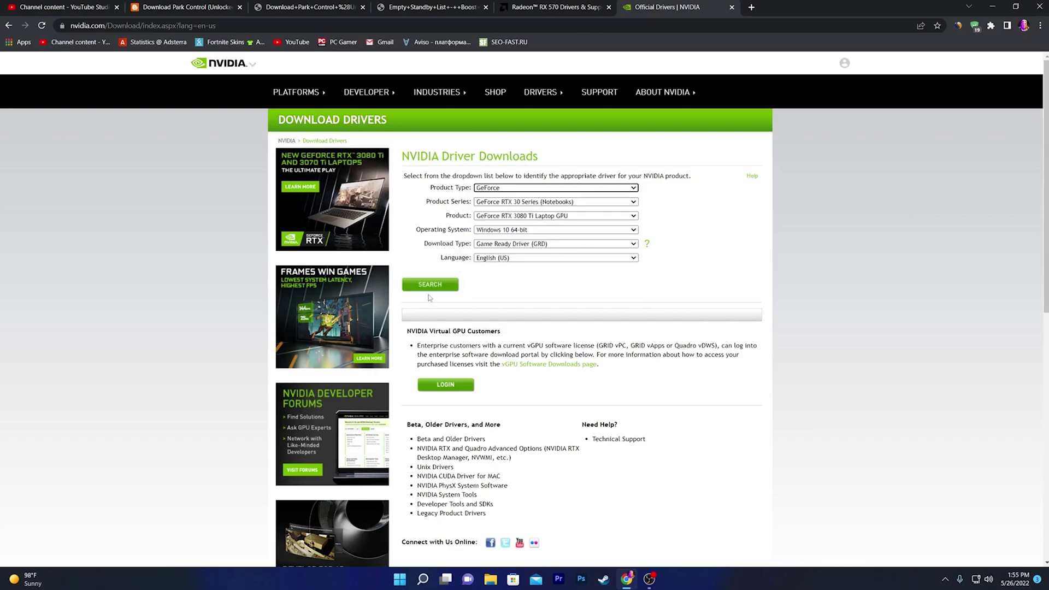
left_click(429, 285)
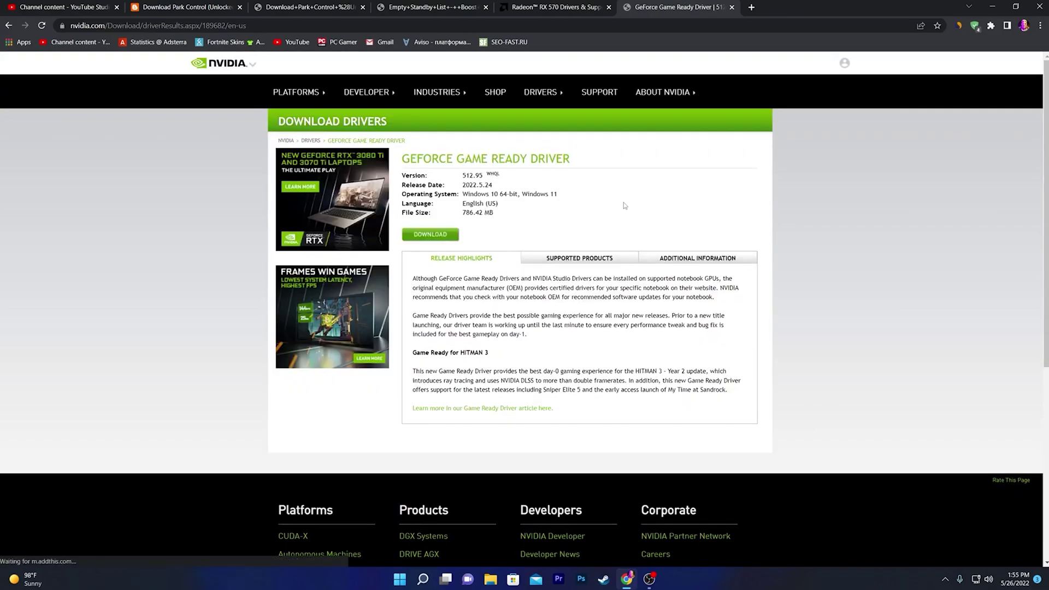
left_click(998, 6)
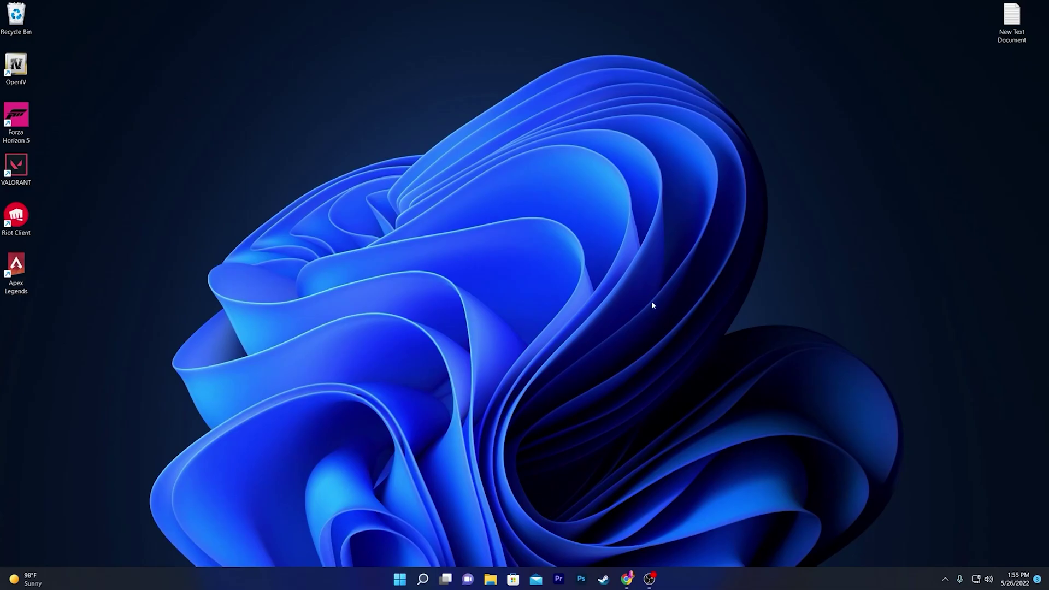
Bring Chrome back and switch to the UPTO Packs tab
left_click(626, 578)
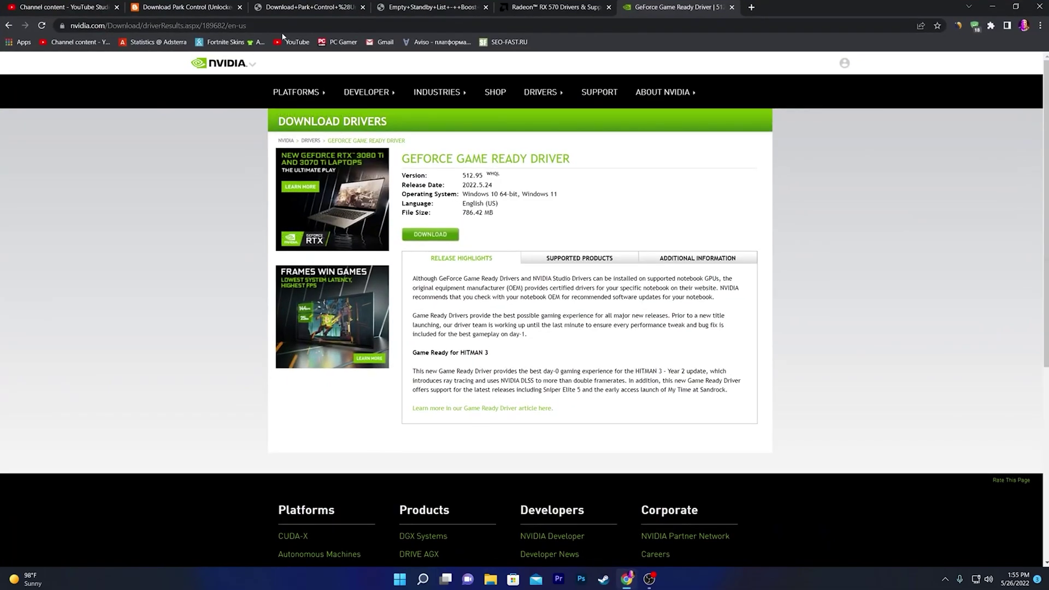
left_click(306, 7)
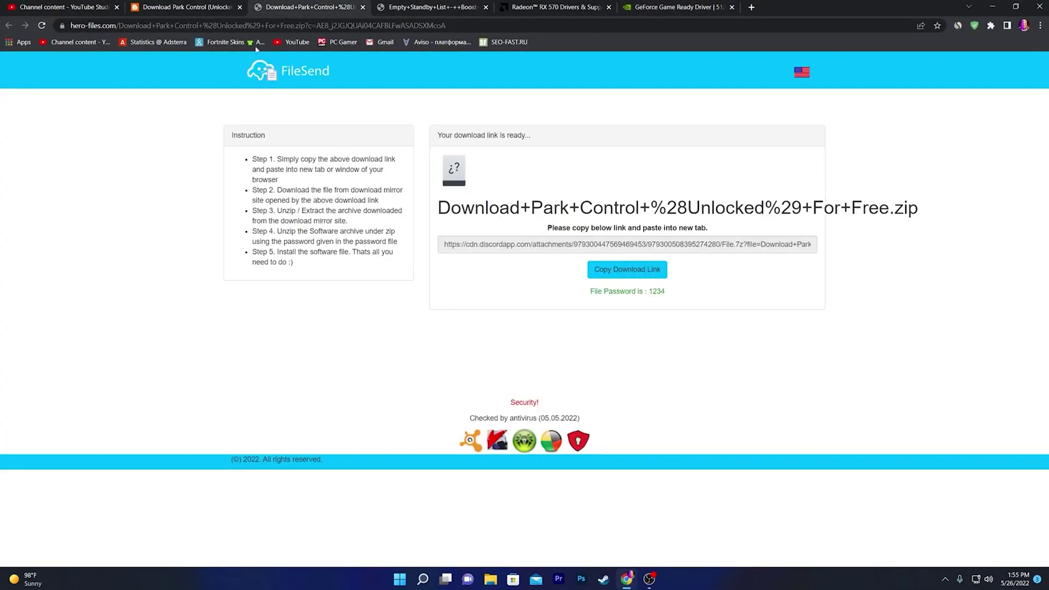
left_click(185, 7)
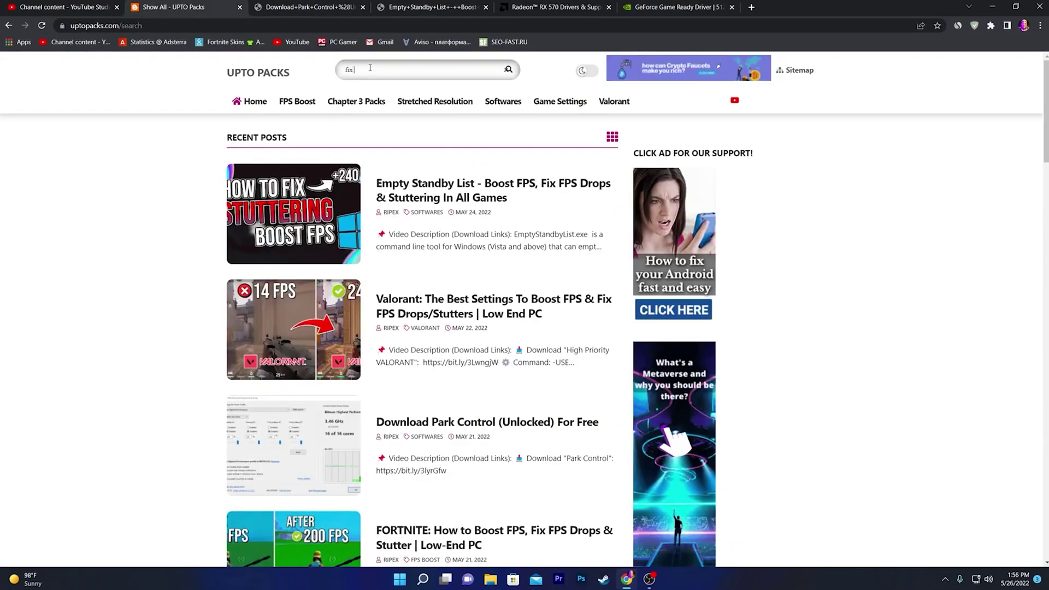
Search for low GPU usage and open the Fix LOW GPU USAGE While Gaming post's GPU High Priority.txt
type("low gpu s")
type("age")
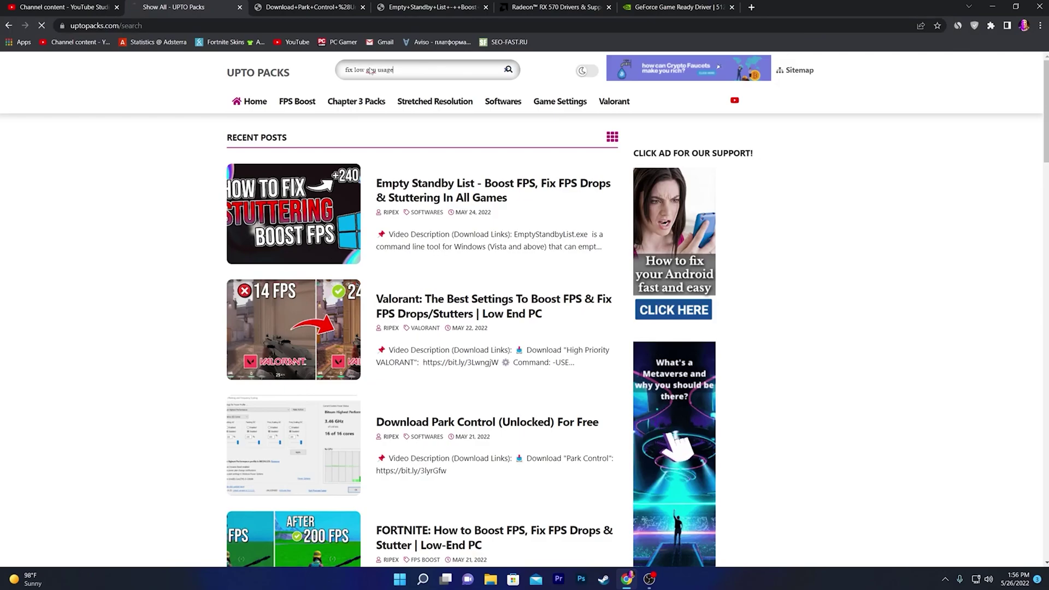
key("Return")
scroll(395, 164, "down", 3)
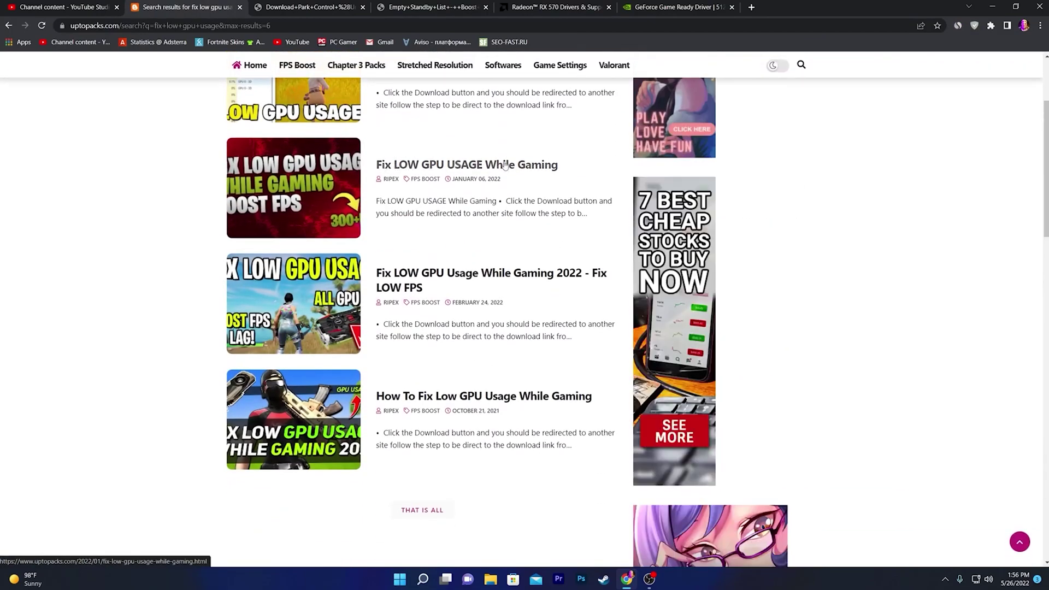
left_click(298, 196)
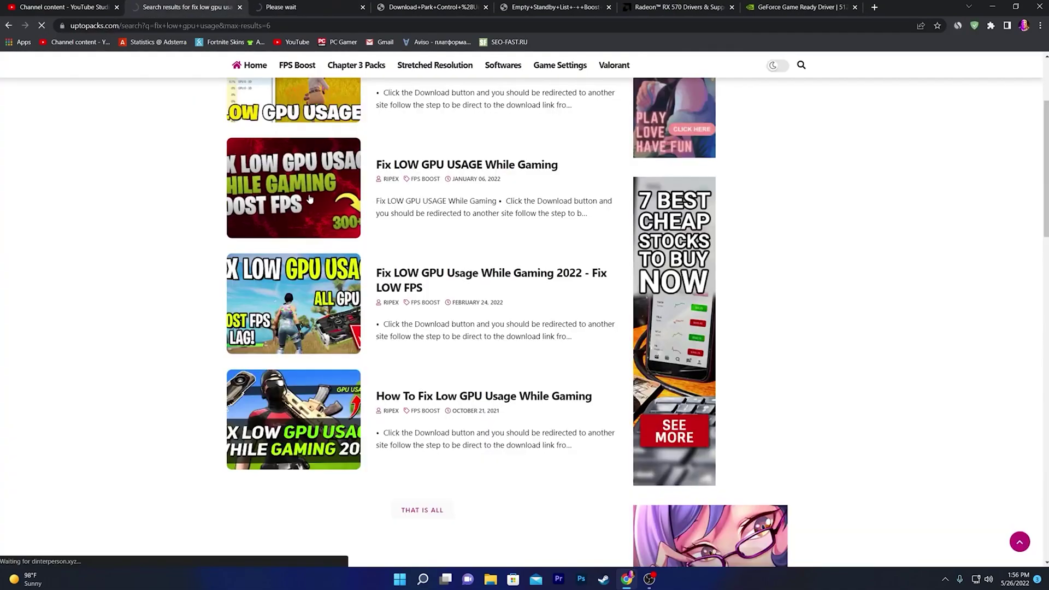
scroll(400, 218, "down", 4)
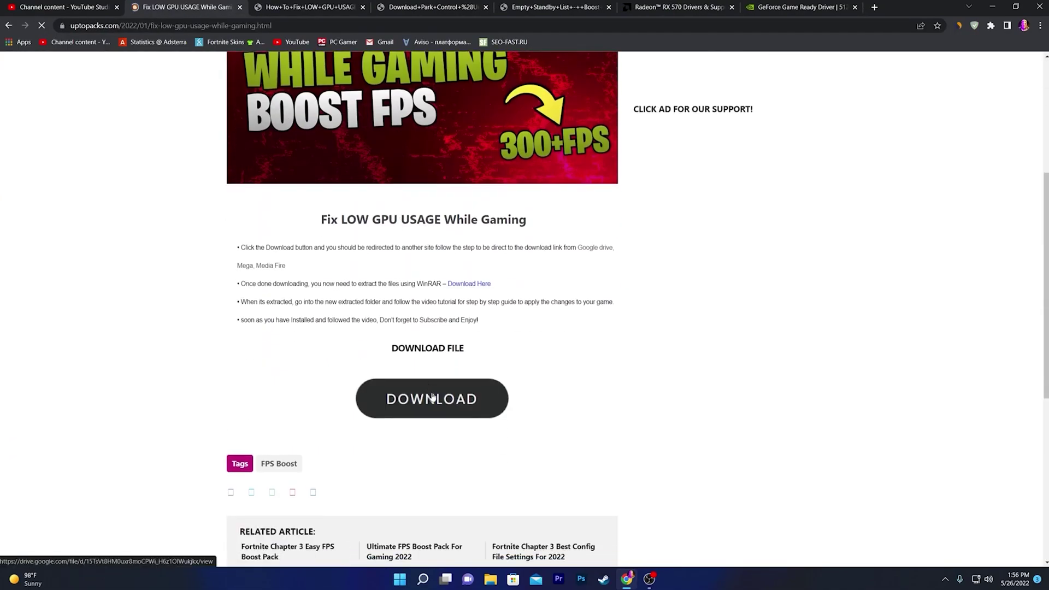
left_click_drag(431, 398, 432, 396)
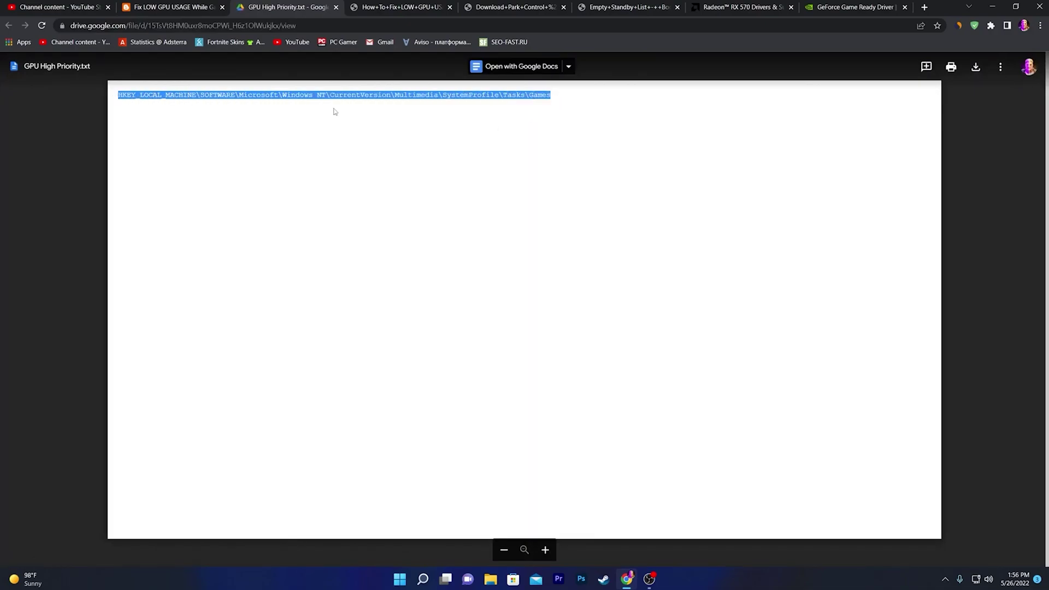
Launch Registry Editor and go to the pasted SystemProfile\Tasks\Games key path
left_click(423, 580)
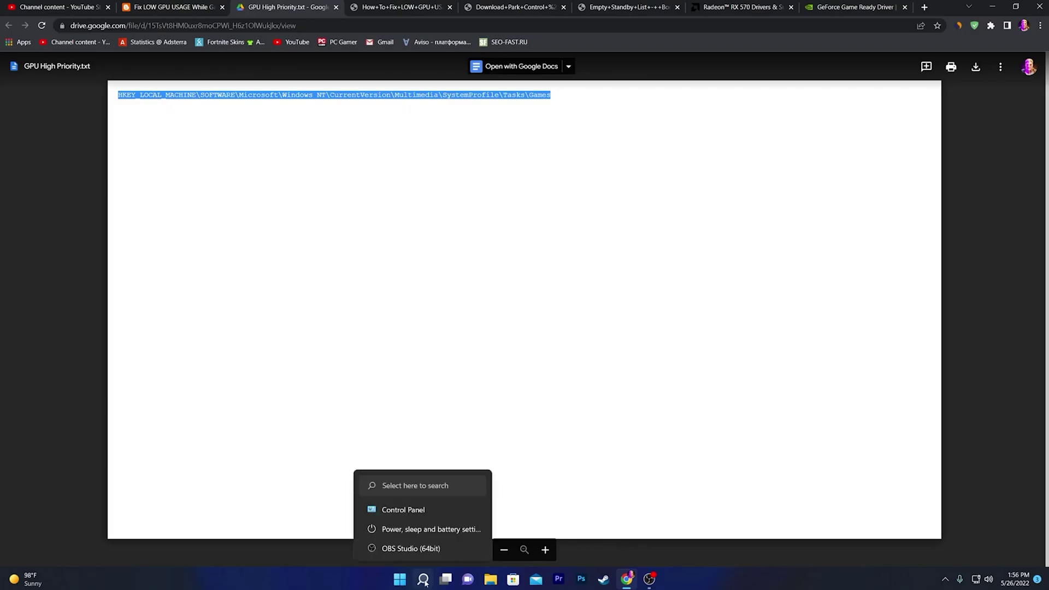
type("re")
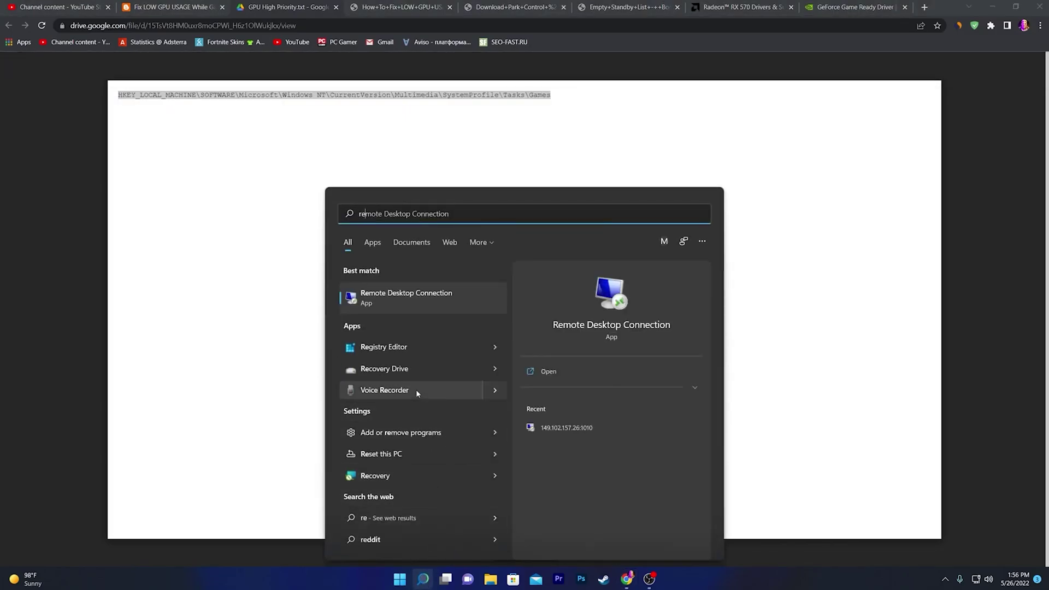
type("gistry Editor")
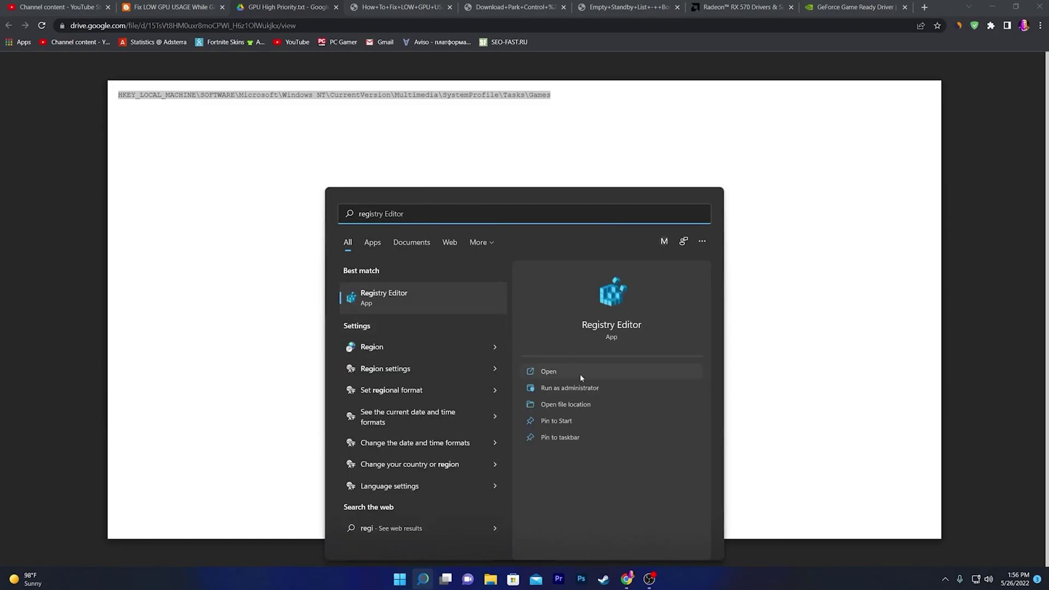
left_click(576, 386)
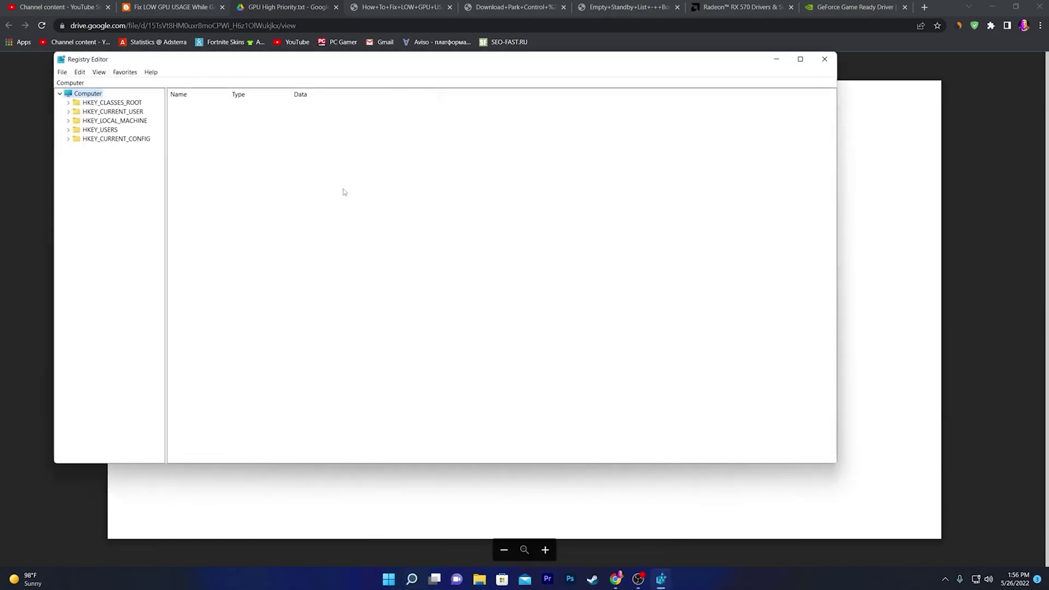
left_click_drag(178, 61, 259, 108)
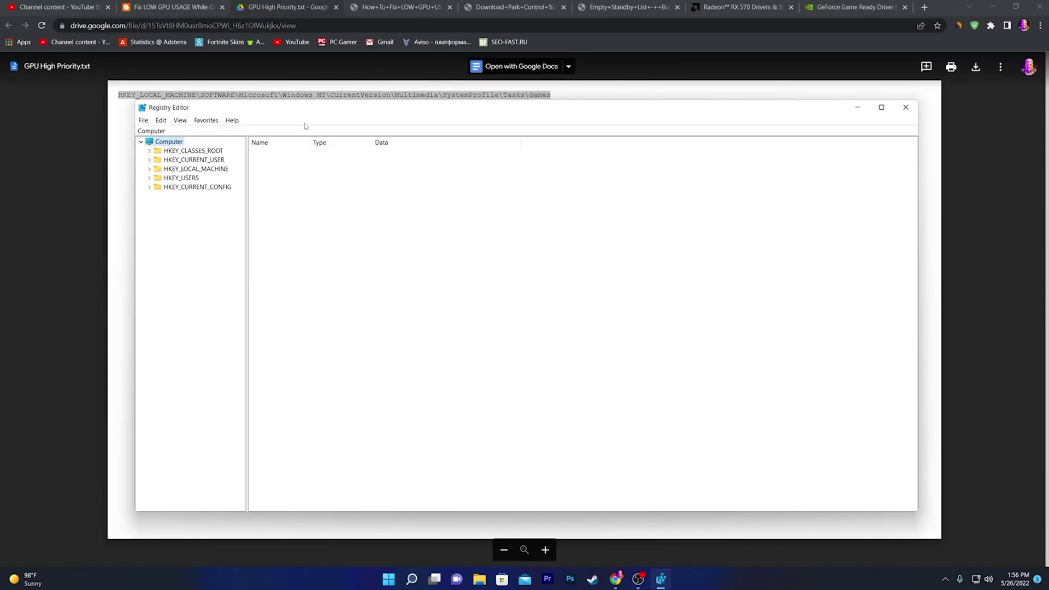
left_click(190, 132)
key("BackSpace")
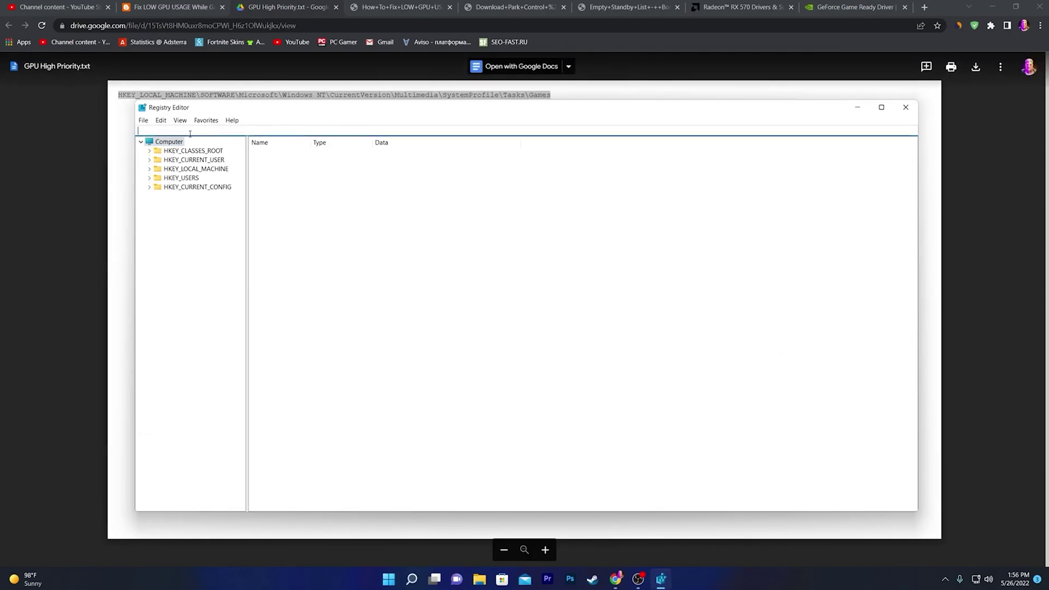
type("HKEY_LOCAL_MACHINE\\SOFTWARE\\Microsoft\\Windows NT\\CurrentVersion\\Multimedia\\SystemProfile\\Tasks\\Games")
key("Return")
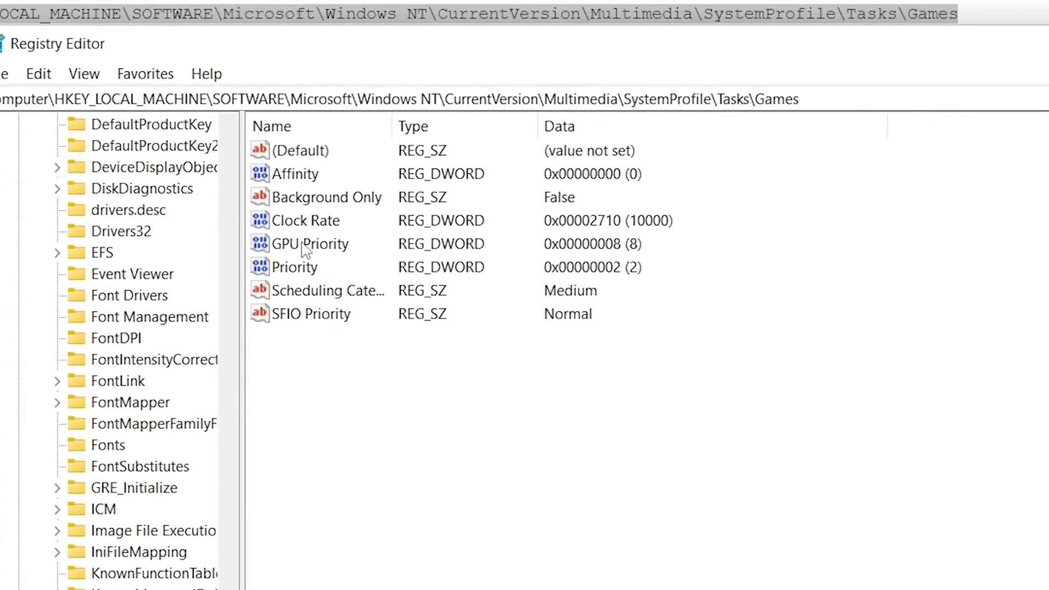
Set the GPU Priority value's data to 8
right_click(303, 247)
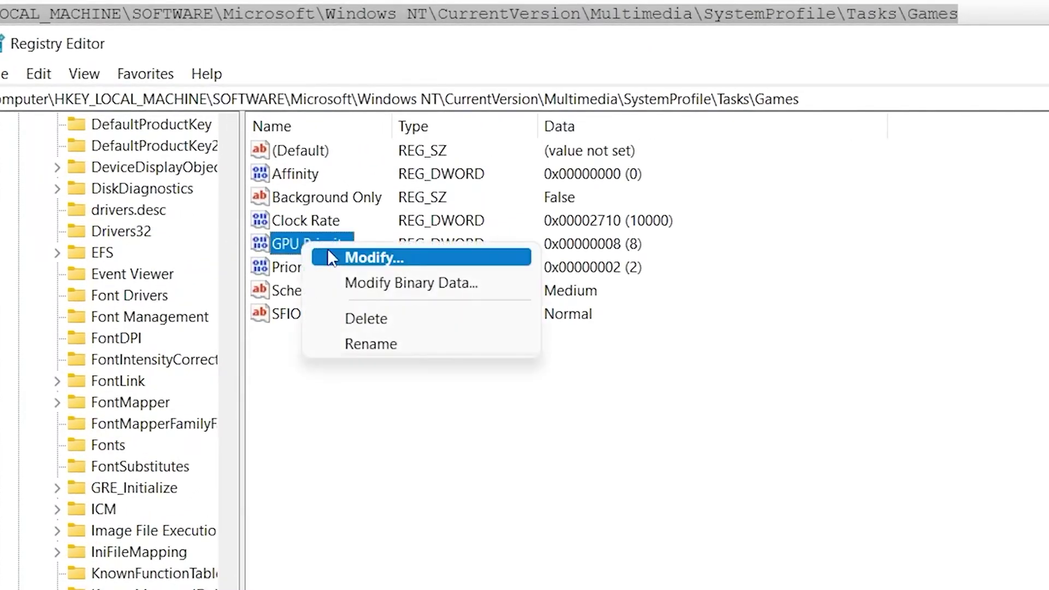
left_click(391, 258)
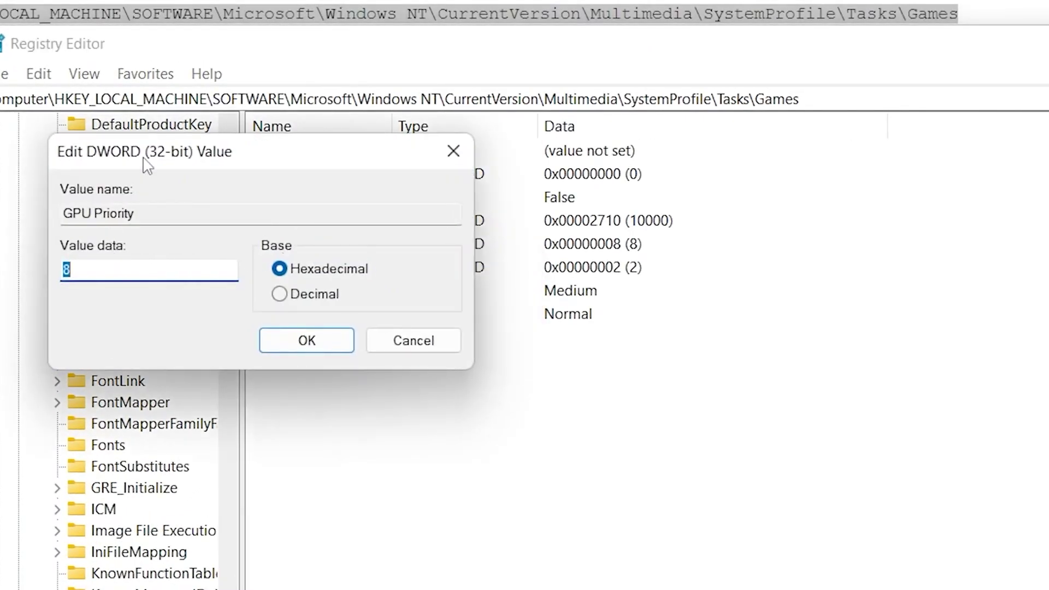
left_click_drag(145, 159, 640, 159)
left_click(597, 276)
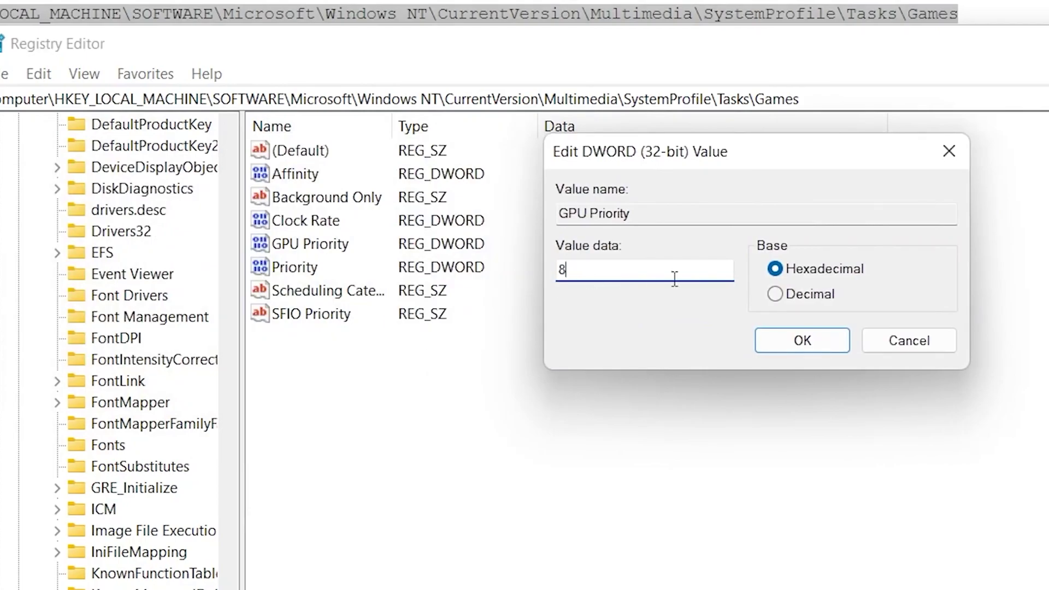
left_click(786, 342)
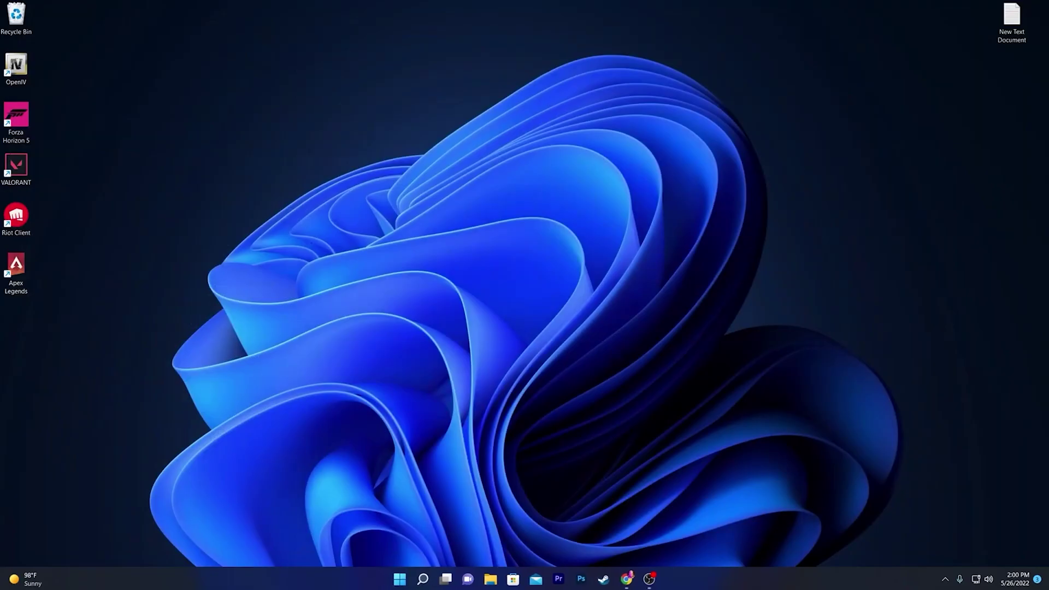